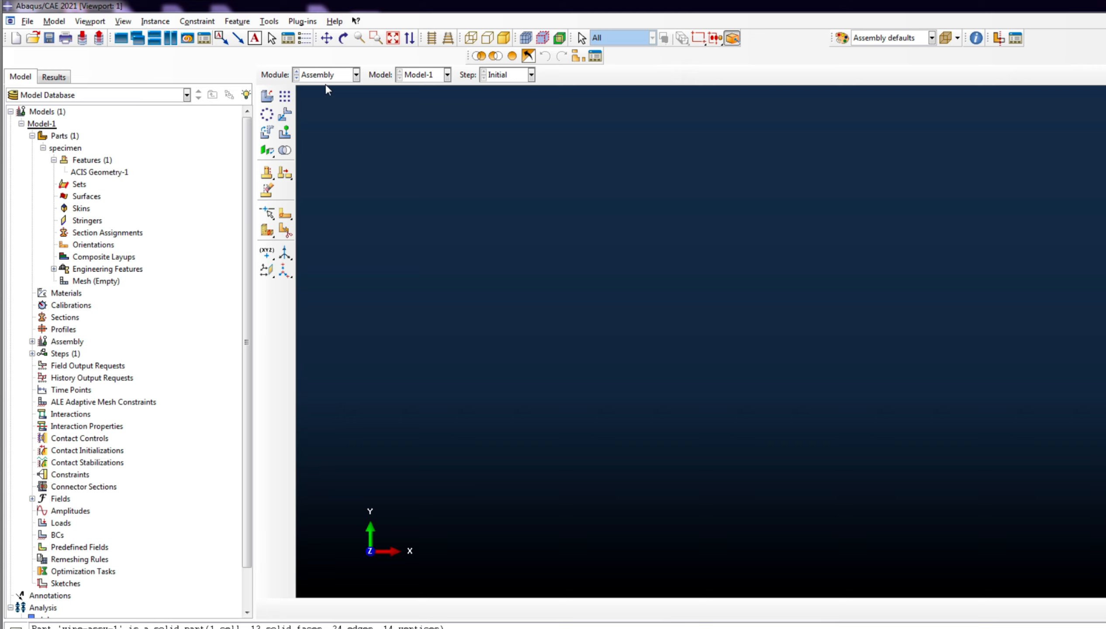
- Cycle through the Interaction, Load, Mesh and Optimization modules, then return to the Part module
left_click(329, 76)
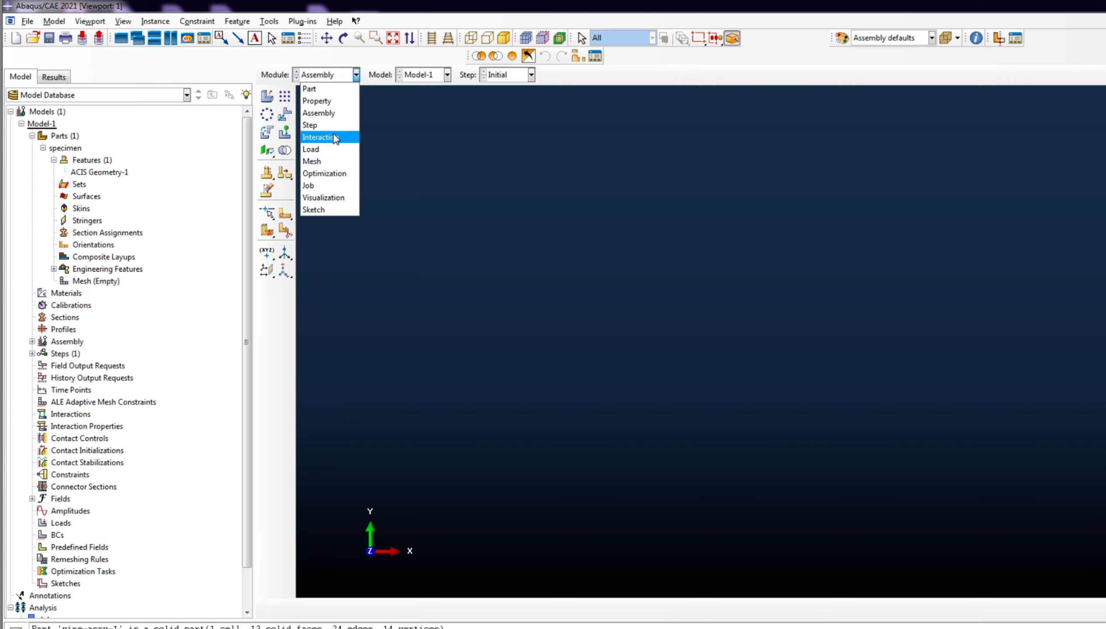
left_click(334, 137)
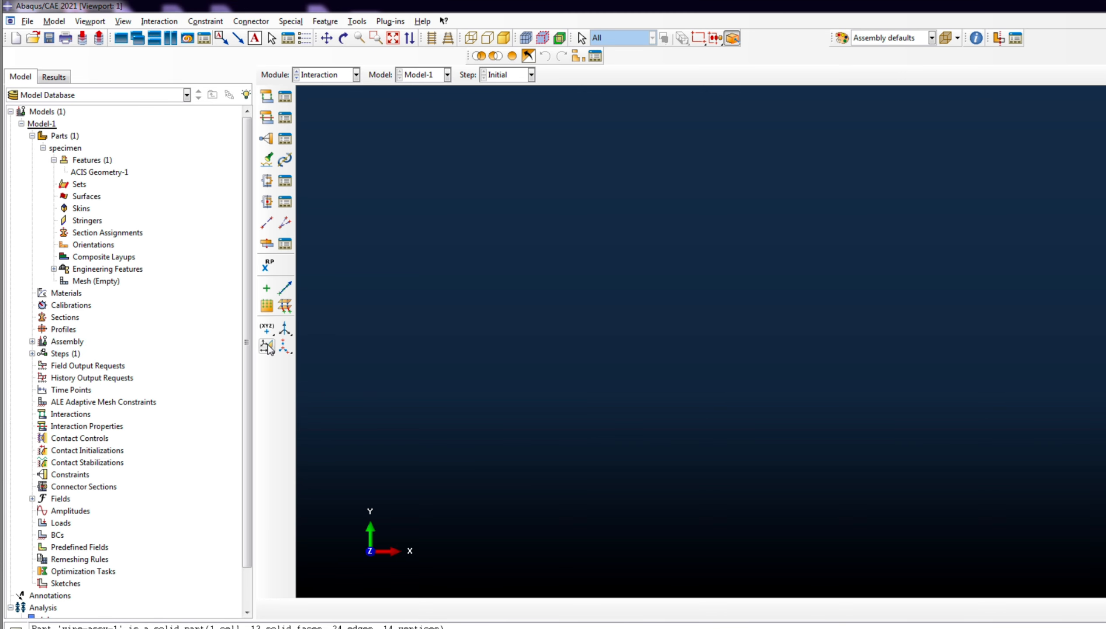
left_click(333, 77)
left_click(333, 149)
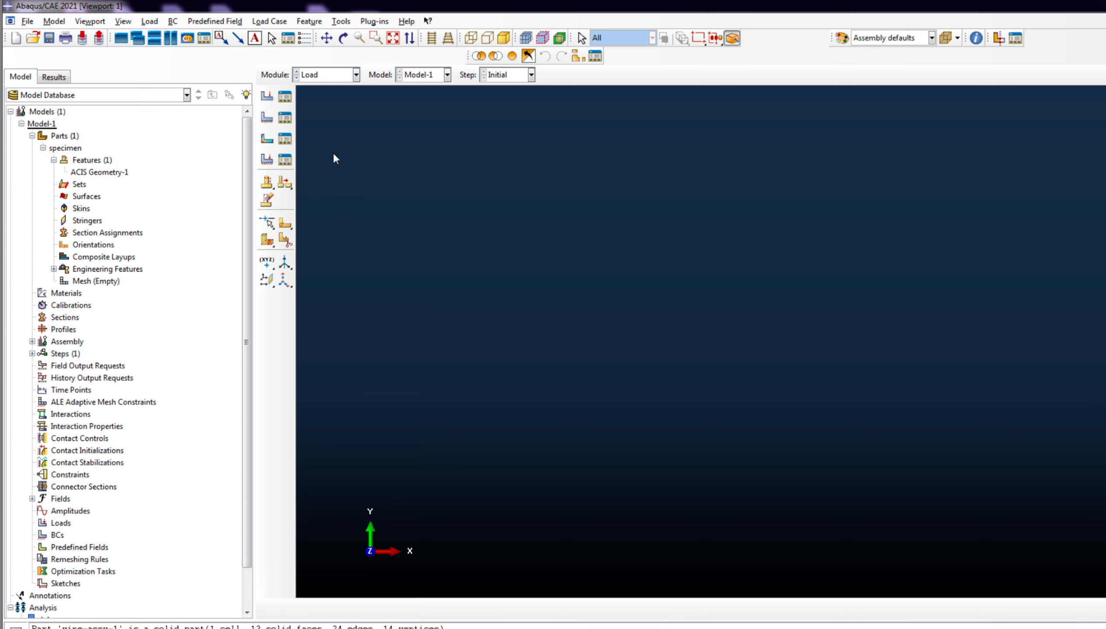
left_click(335, 75)
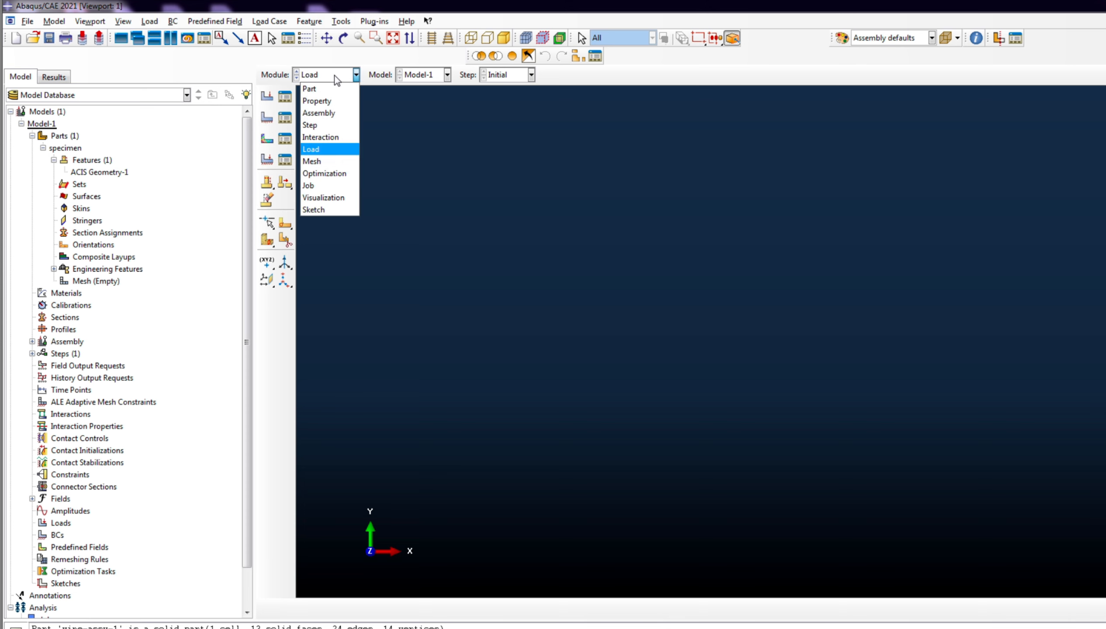
left_click(316, 161)
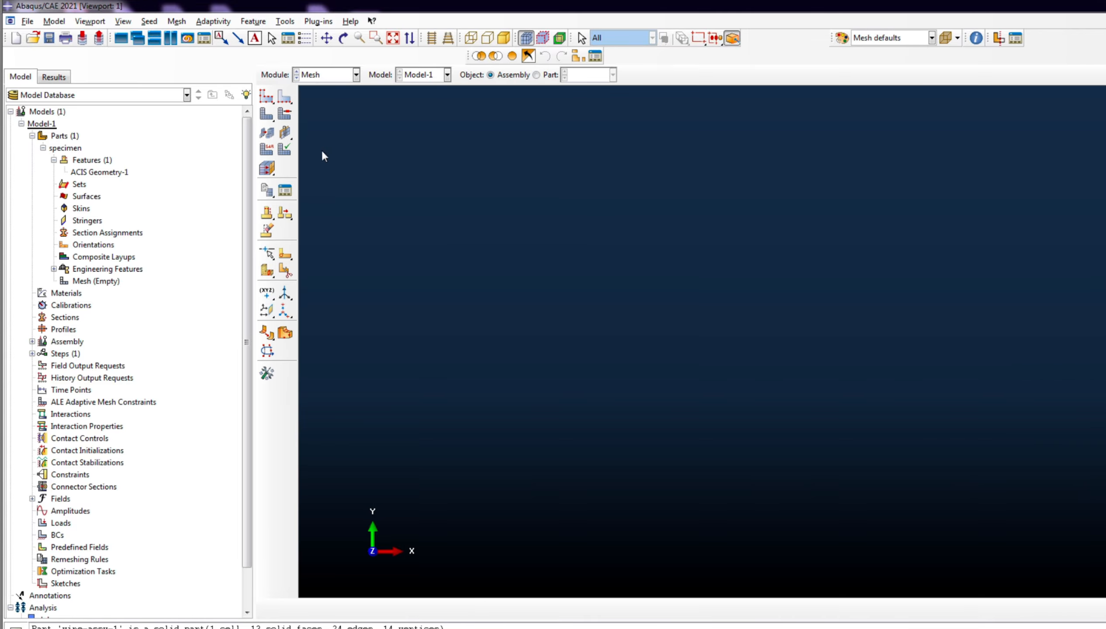
left_click(333, 72)
left_click(329, 173)
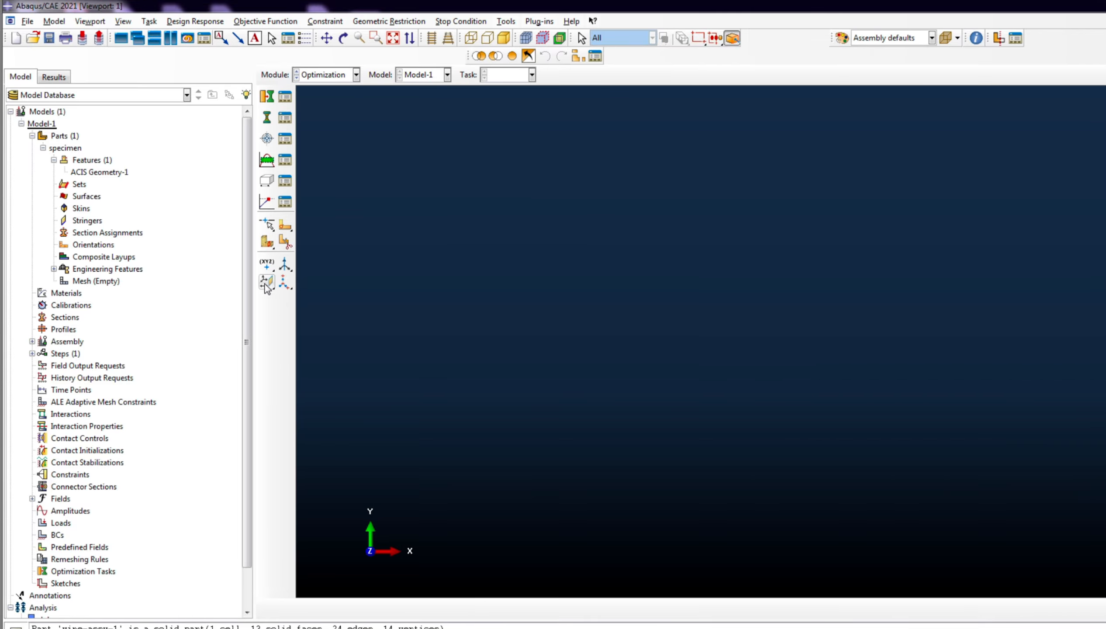
left_click(341, 78)
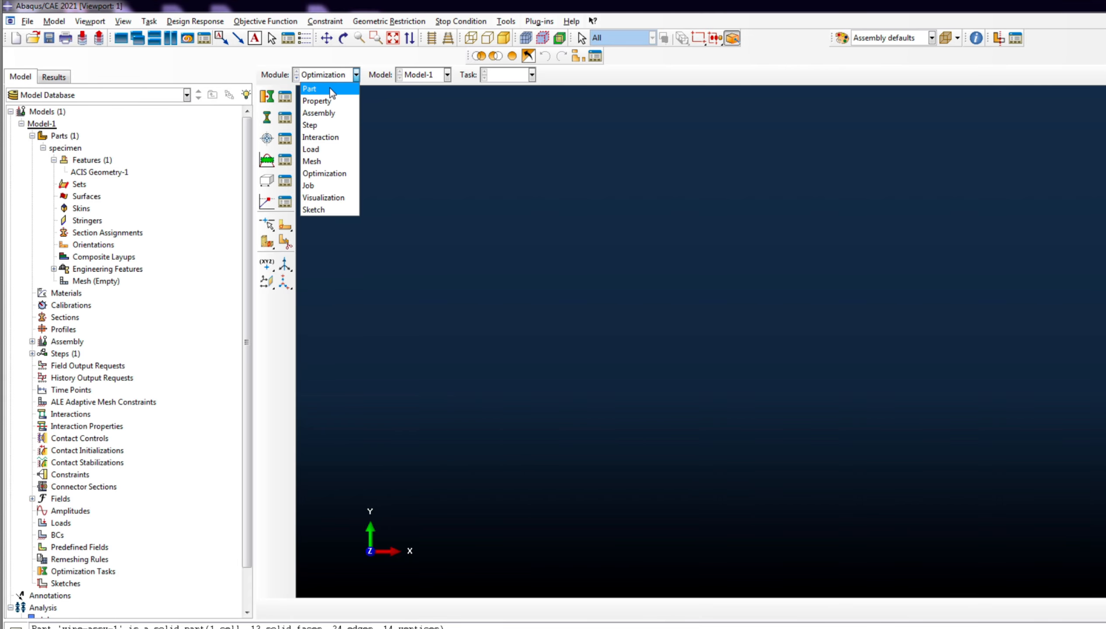
left_click(315, 89)
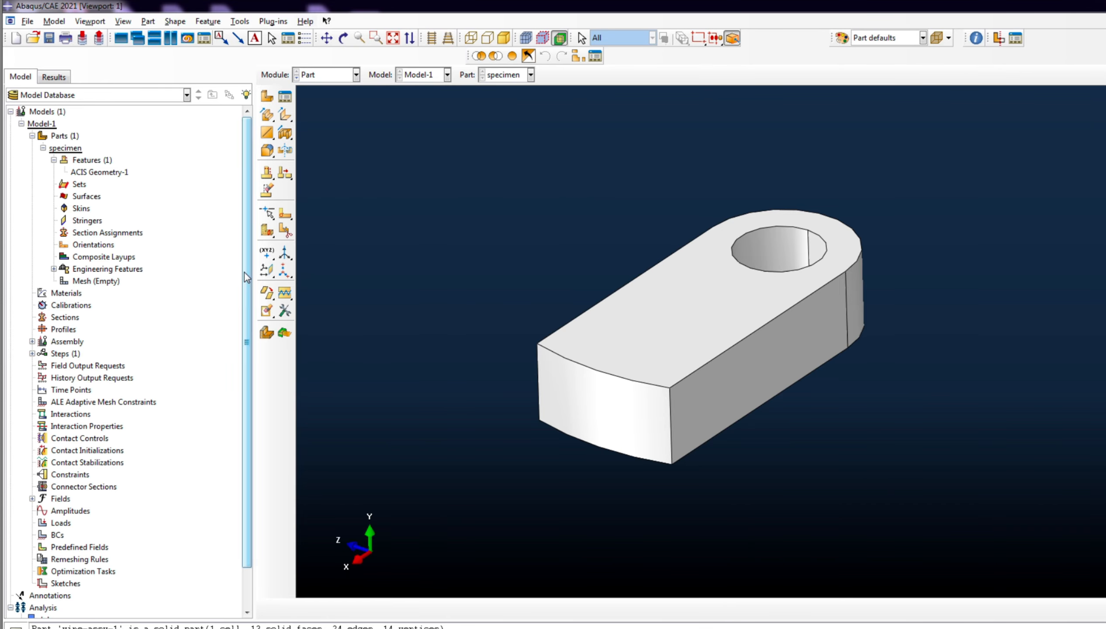
- Create Datum plane-1 on the XY principal plane with an offset of 0.0
left_click(269, 272)
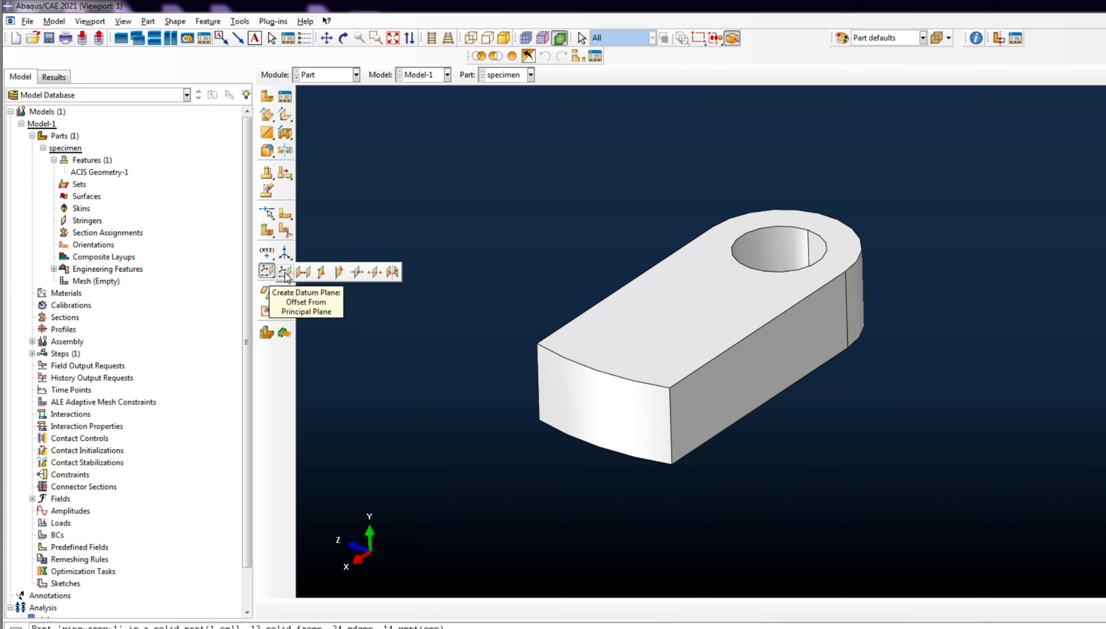
left_click(285, 272)
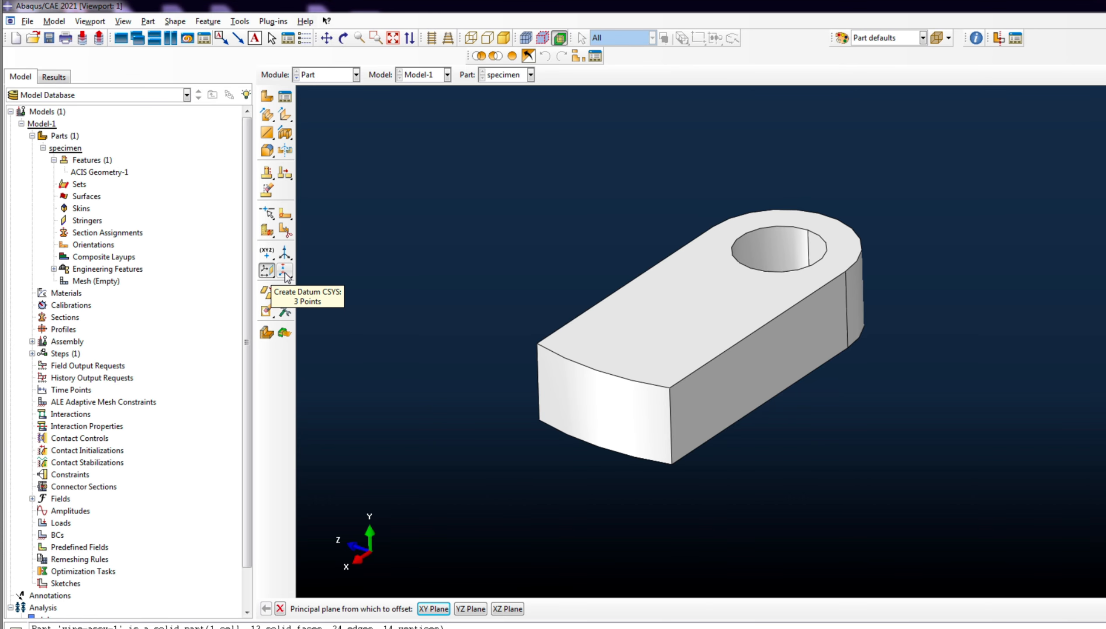
left_click(433, 609)
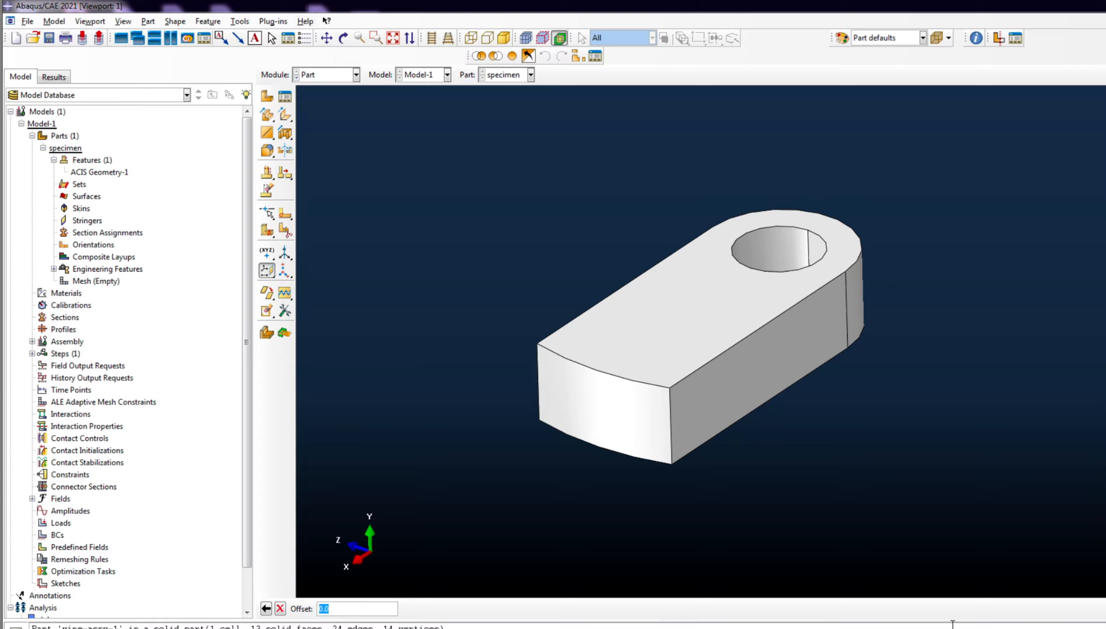
key("Return")
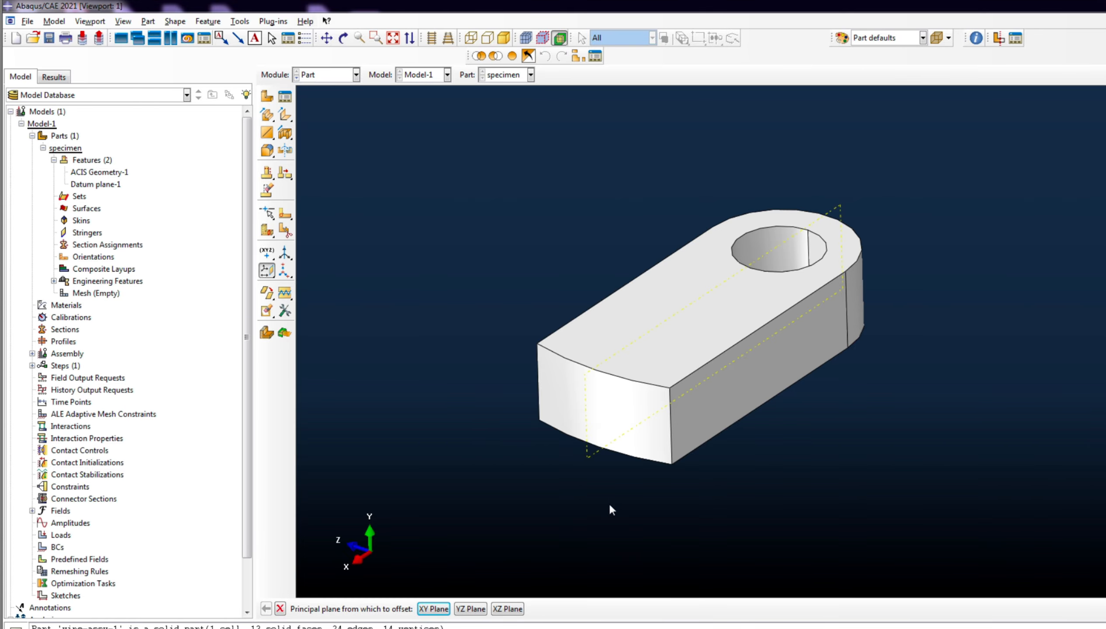
- Create Datum plane-2 offset 10 outward from the specimen's long side face
left_click(102, 186)
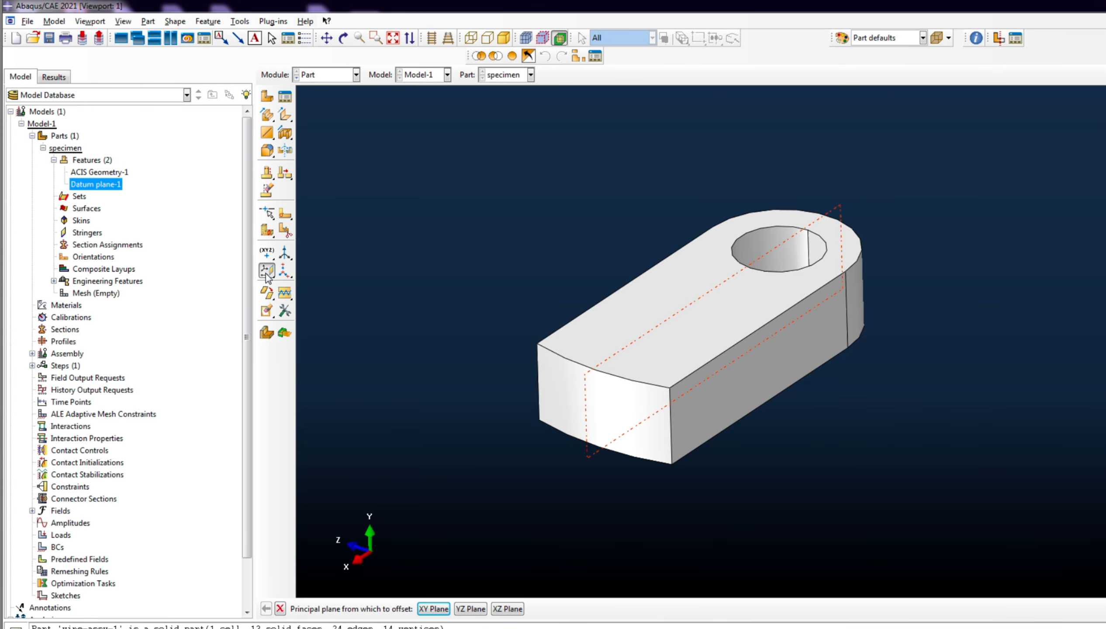
left_click_drag(267, 276, 307, 272)
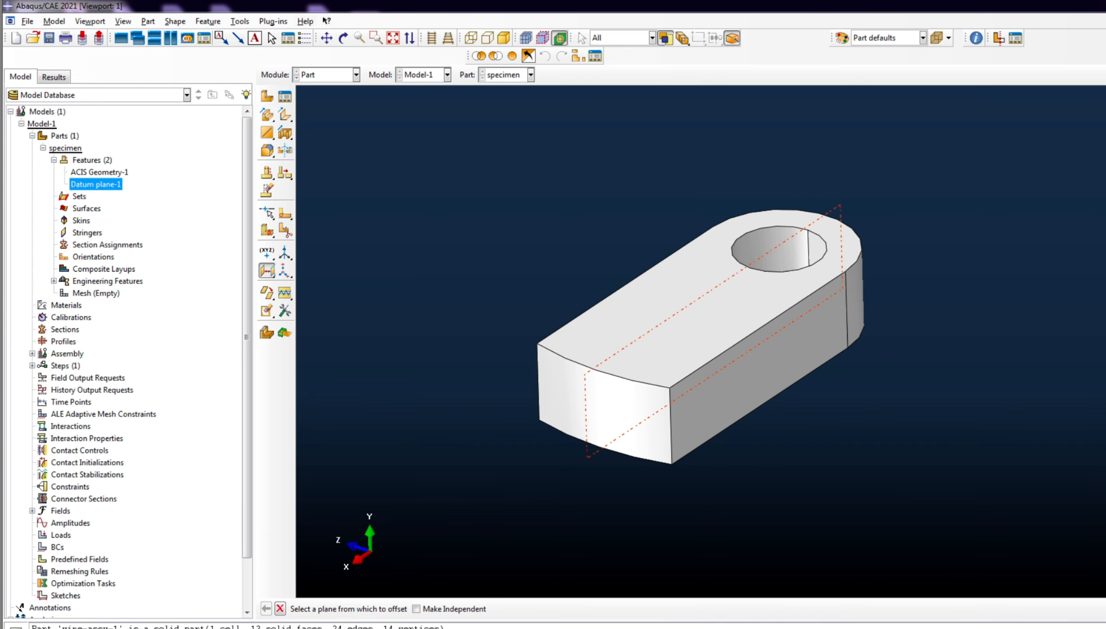
left_click(714, 411)
left_click(447, 608)
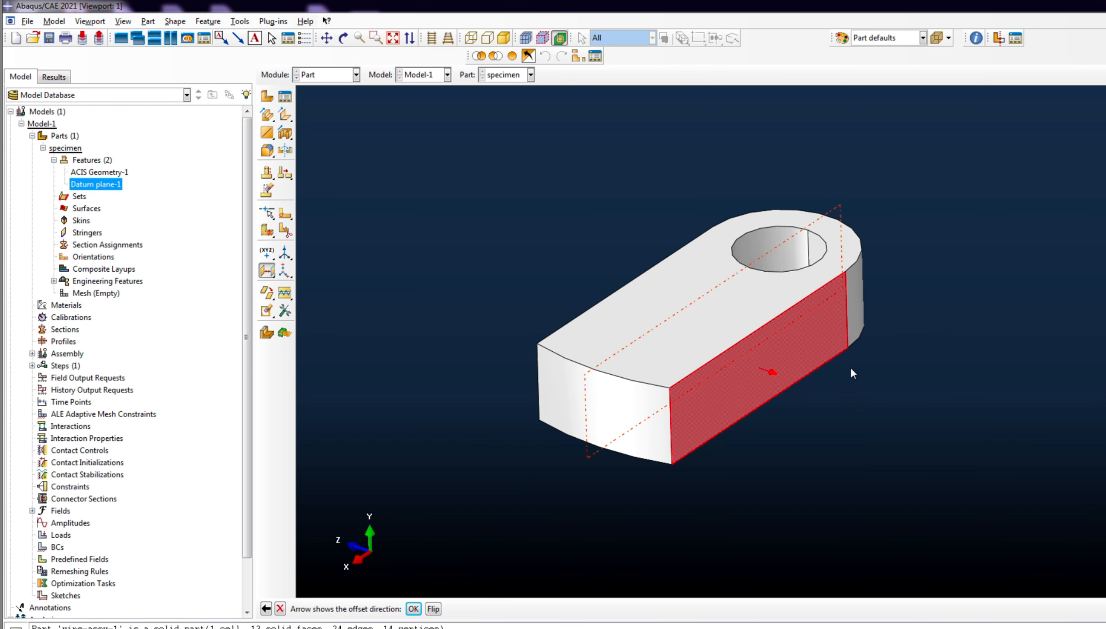
left_click(433, 610)
left_click(433, 609)
left_click(413, 609)
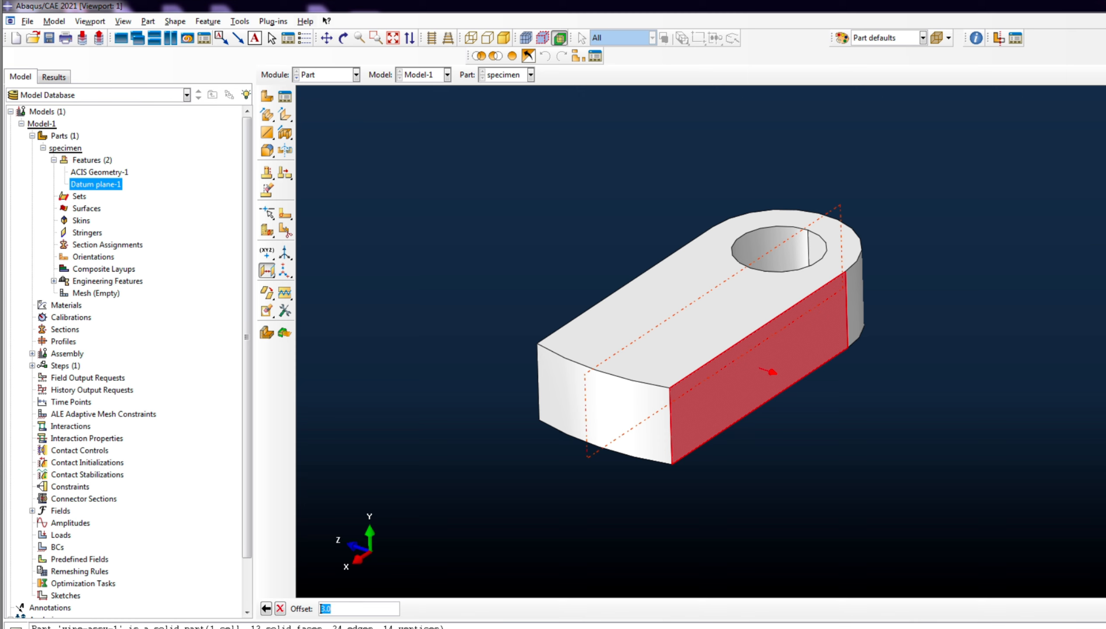
type("10")
key("Return")
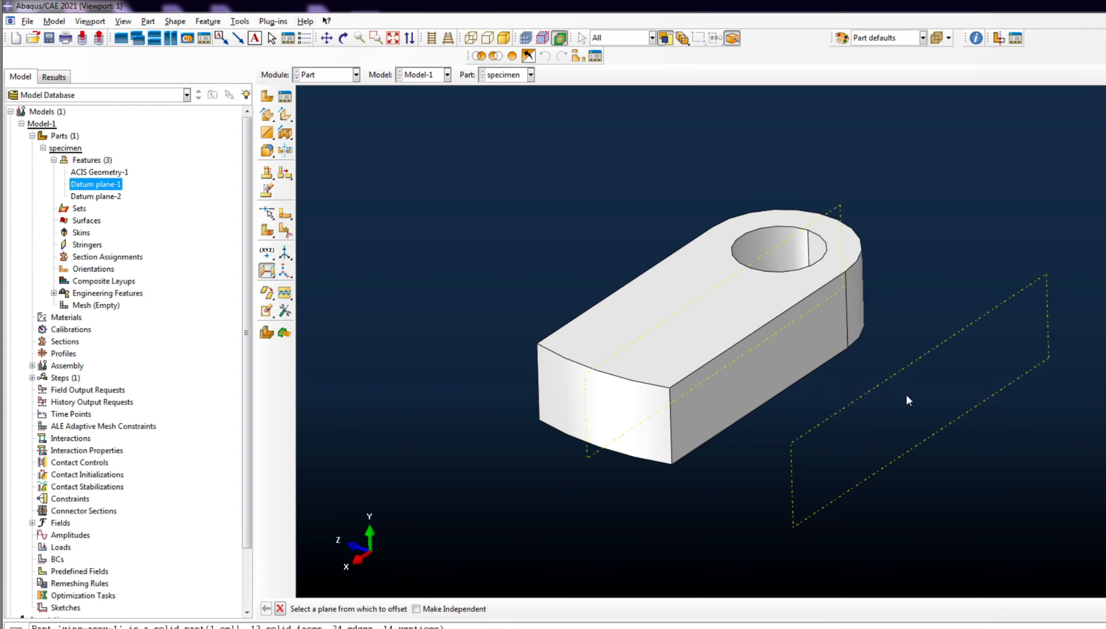
- Create Datum plane-3 through the left corner, an edge midpoint and the bottom corner
left_click(273, 276)
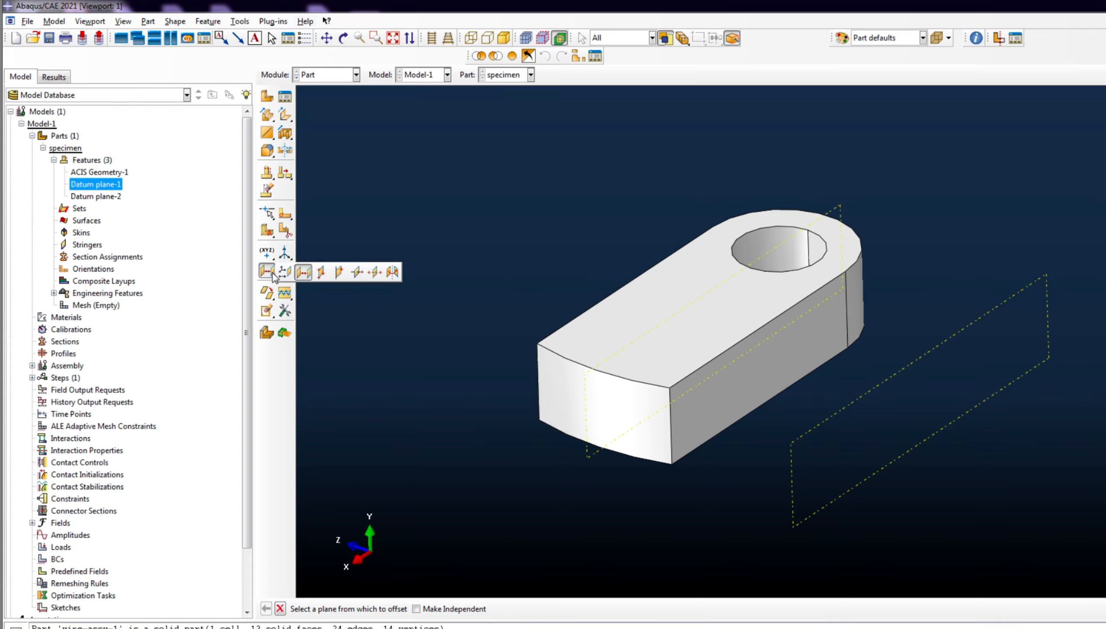
left_click(320, 272)
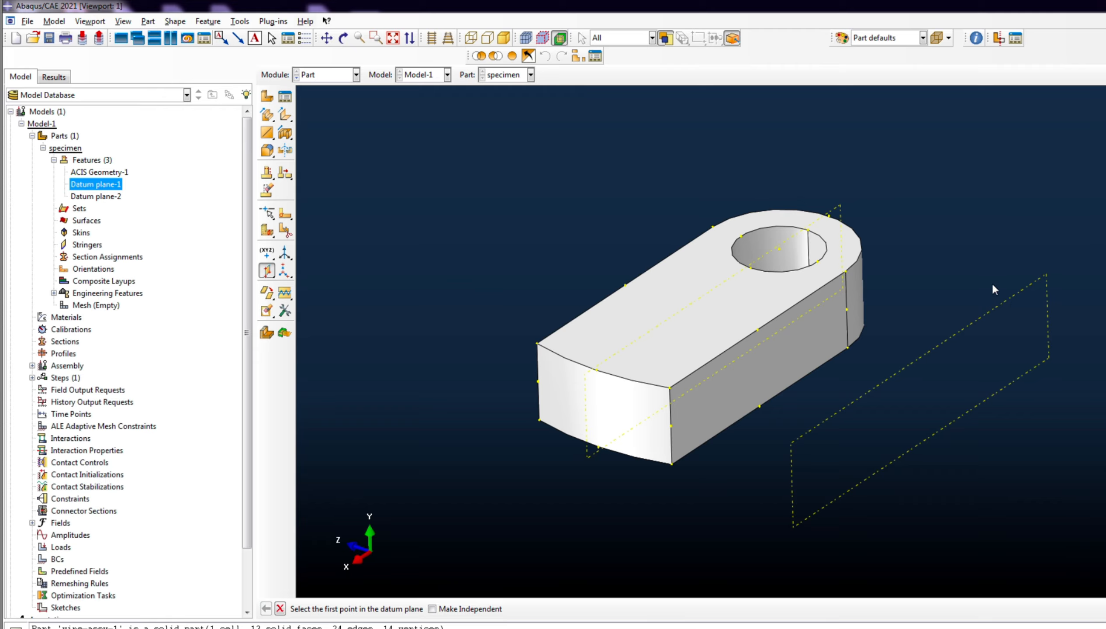
left_click(538, 344)
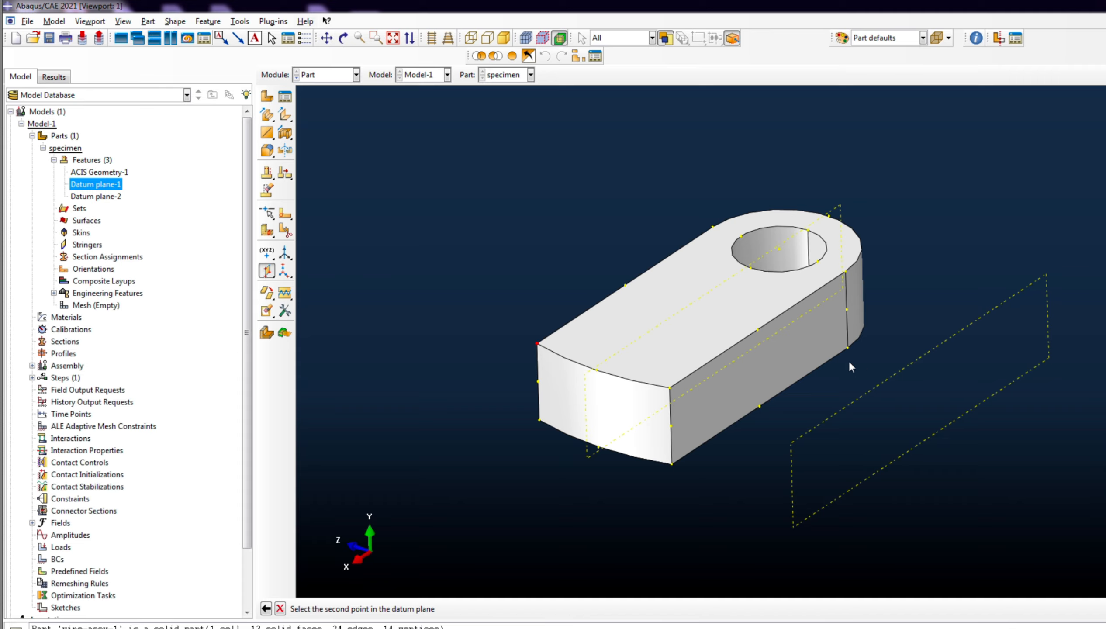
left_click(757, 330)
left_click(670, 462)
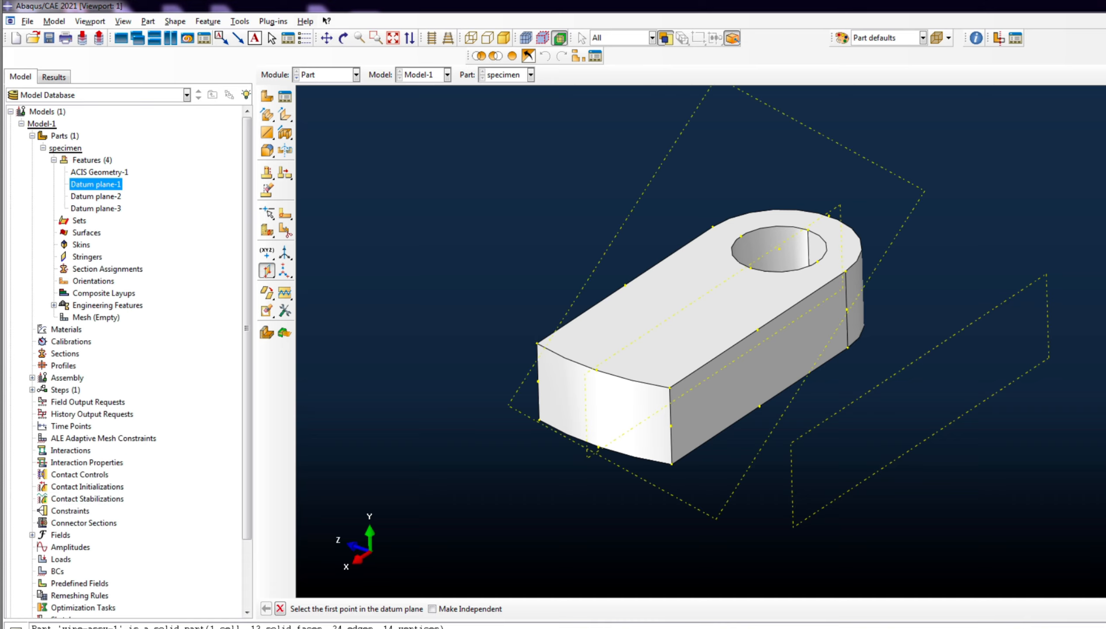
- Select the Line and Point datum-plane method
scroll(659, 318, "down", 2)
scroll(660, 318, "down", 1)
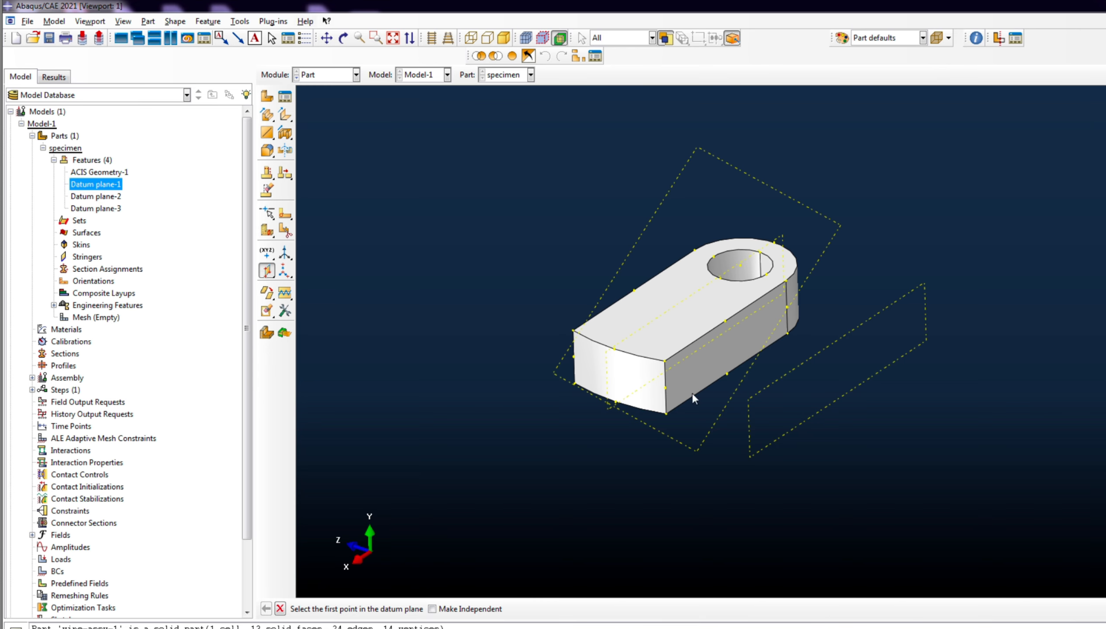
scroll(608, 279, "up", 2)
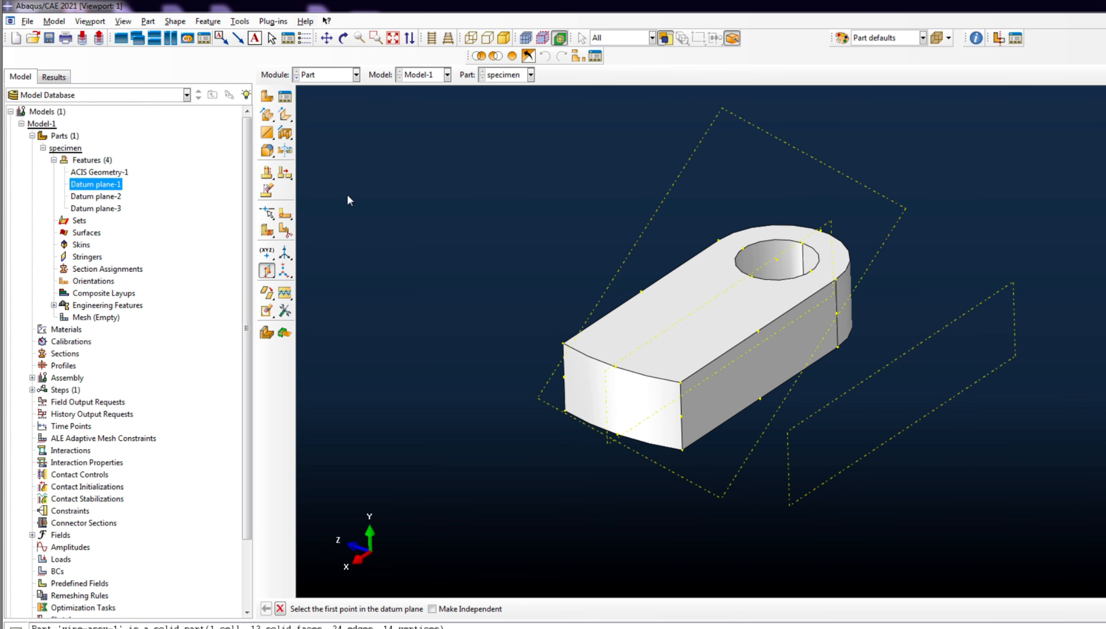
left_click(268, 272)
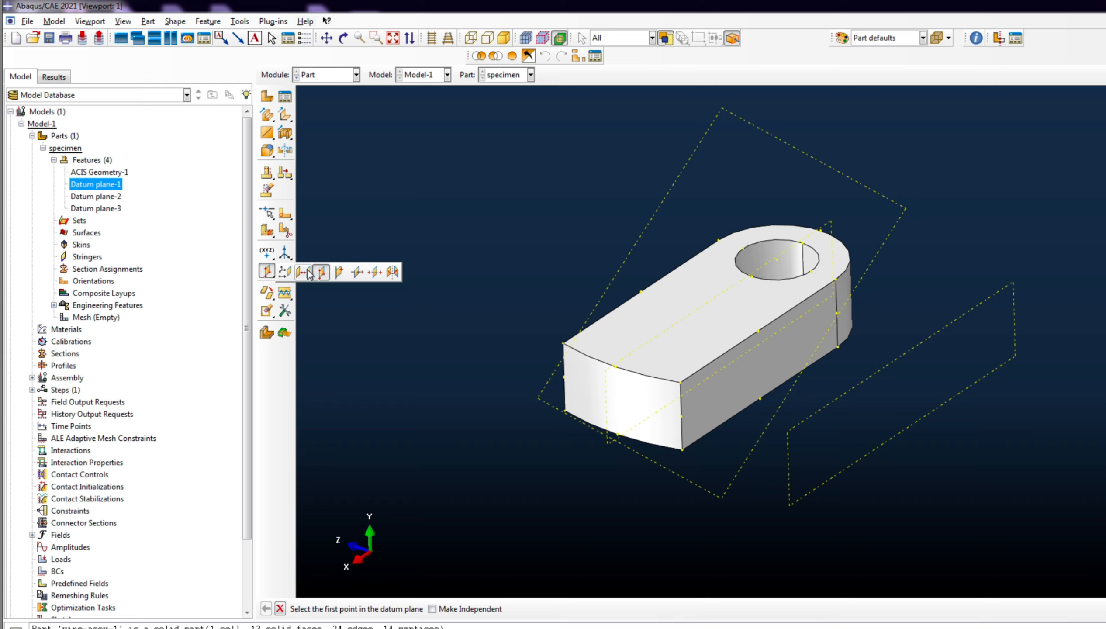
left_click(339, 272)
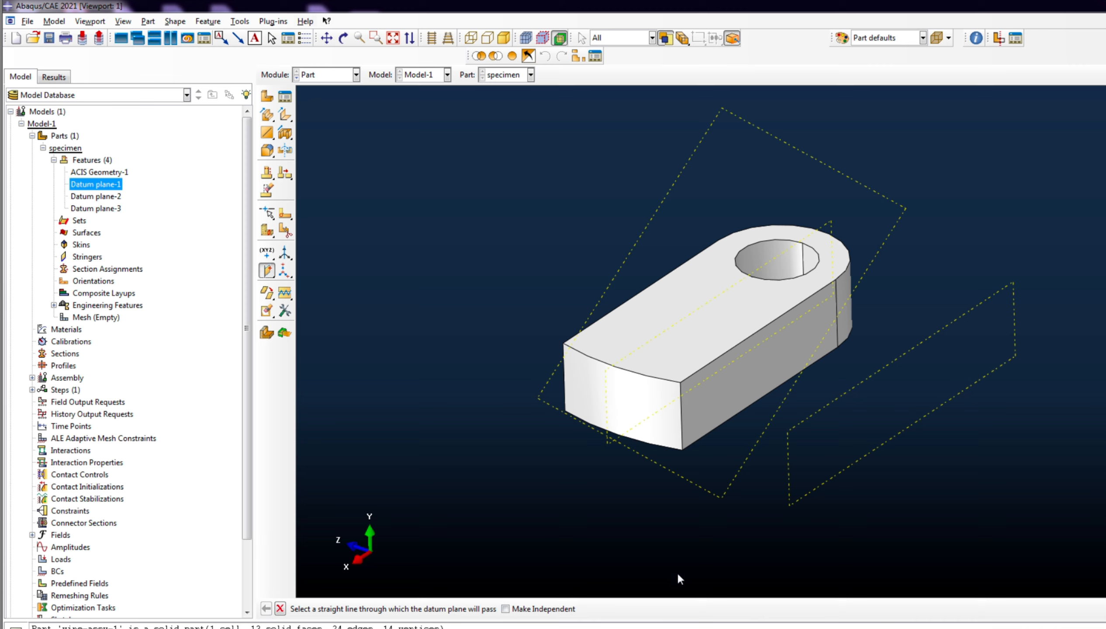
- Create Datum plane-4 through a straight part edge and a point off that edge
left_click(682, 425)
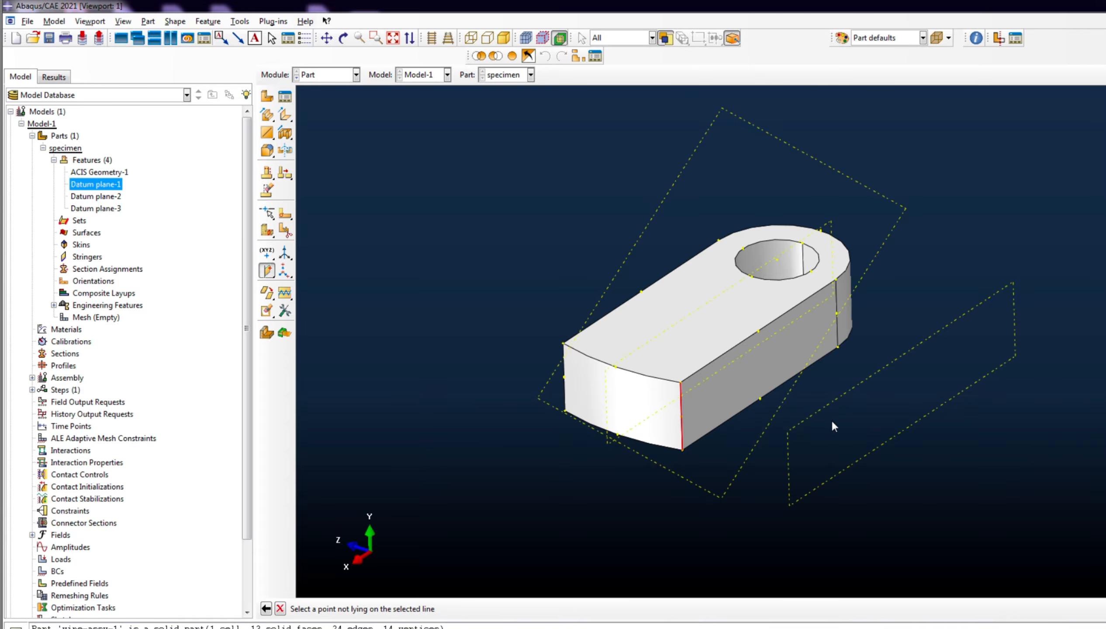
left_click(565, 379)
scroll(705, 425, "up", 2)
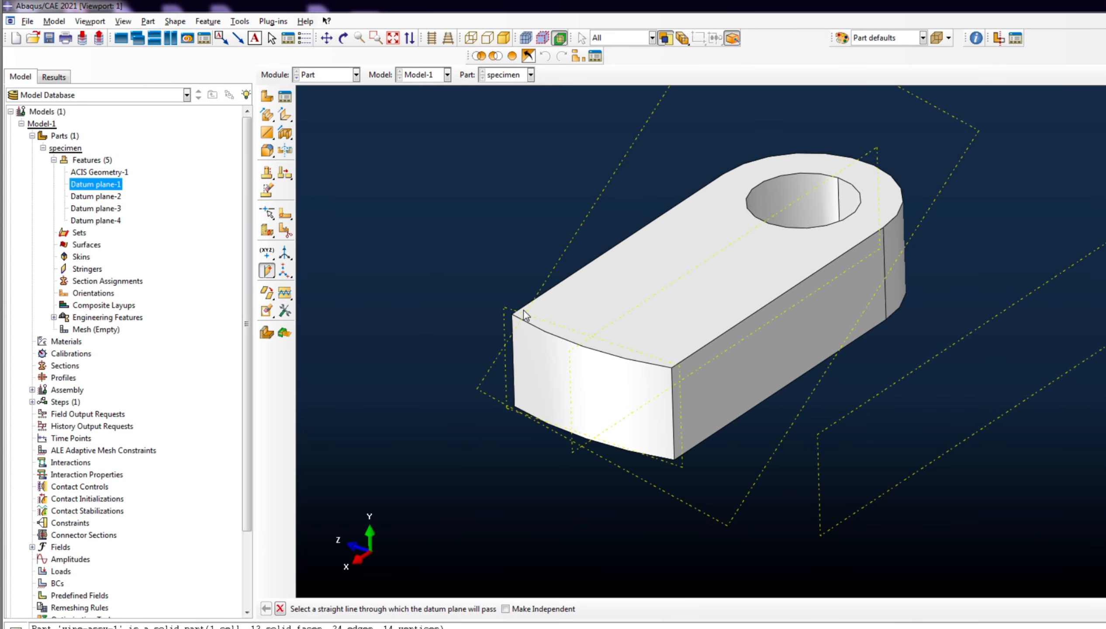
left_click(268, 272)
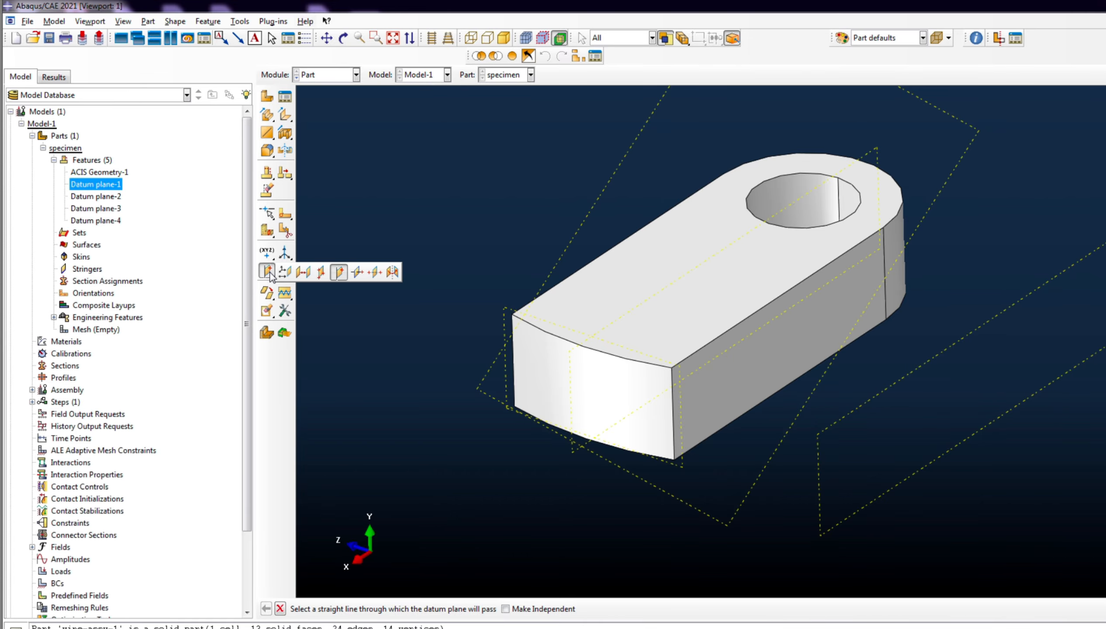
- Create Datum plane-5 with the Point and Normal method, through the bottom corner vertex and normal to the vertical edge
left_click(356, 272)
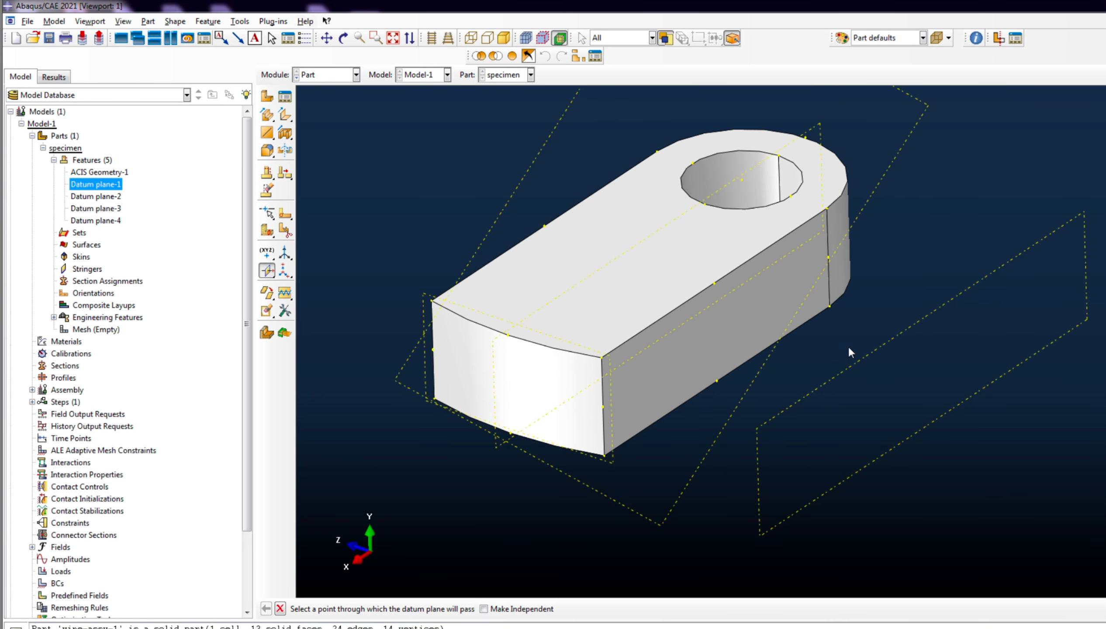
scroll(847, 345, "up", 1)
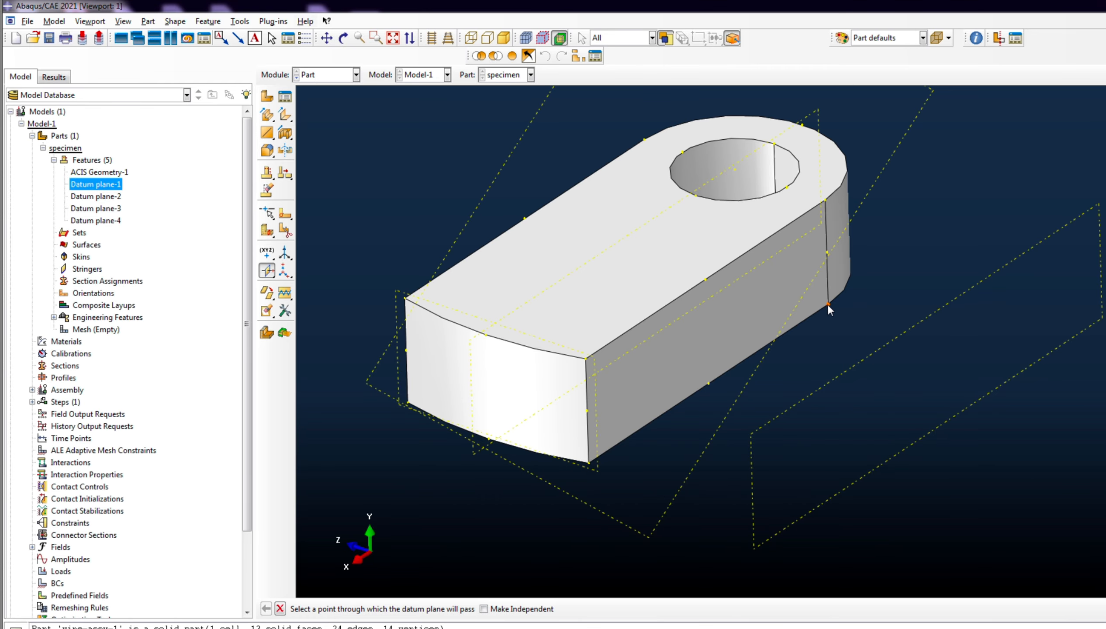
left_click(827, 304)
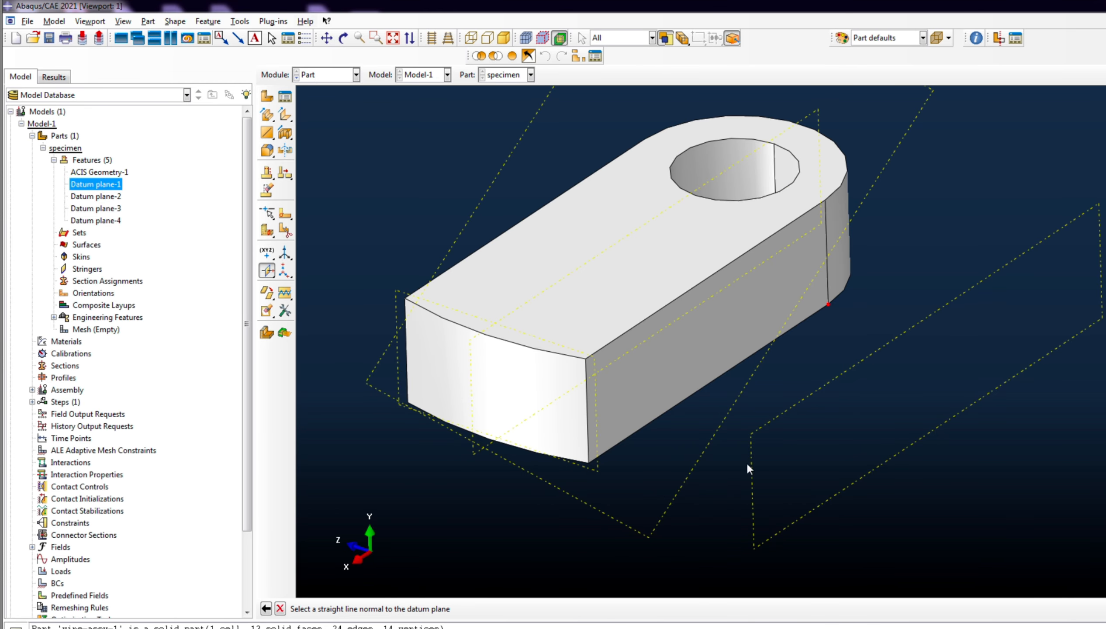
left_click(826, 285)
scroll(813, 317, "down", 3)
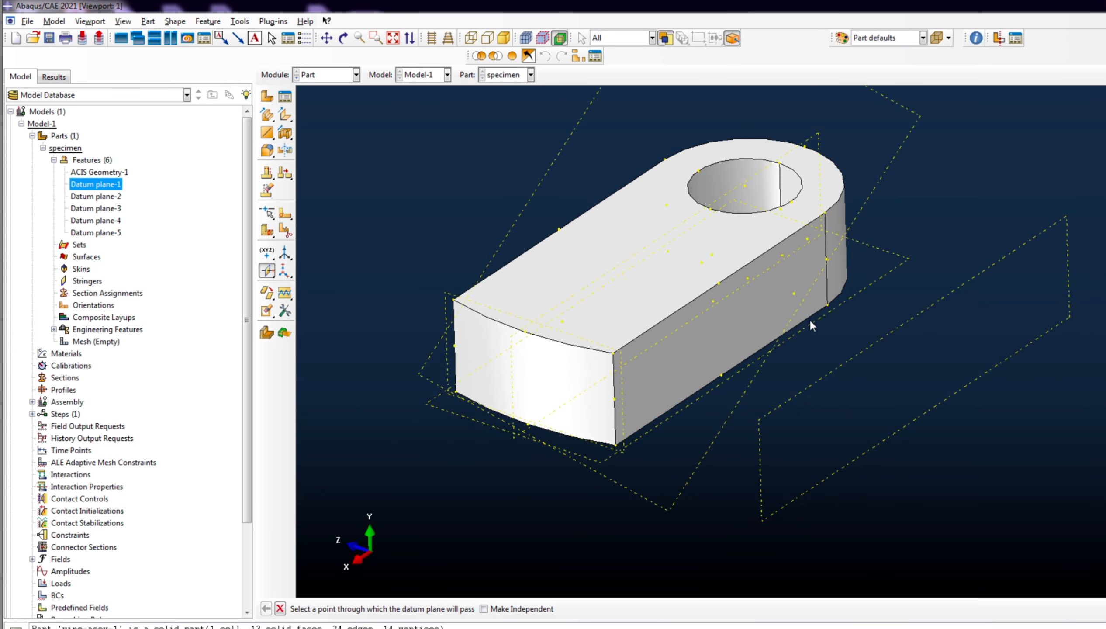
left_click(272, 274)
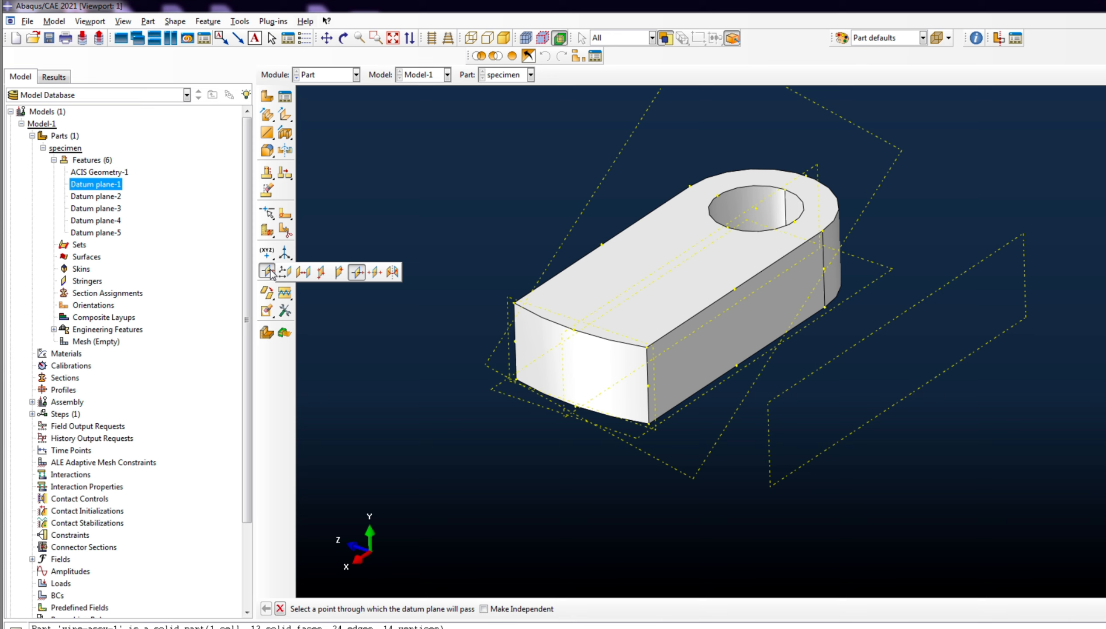
- Create Datum plane-6 midway between two points on the hole's rim
left_click(375, 273)
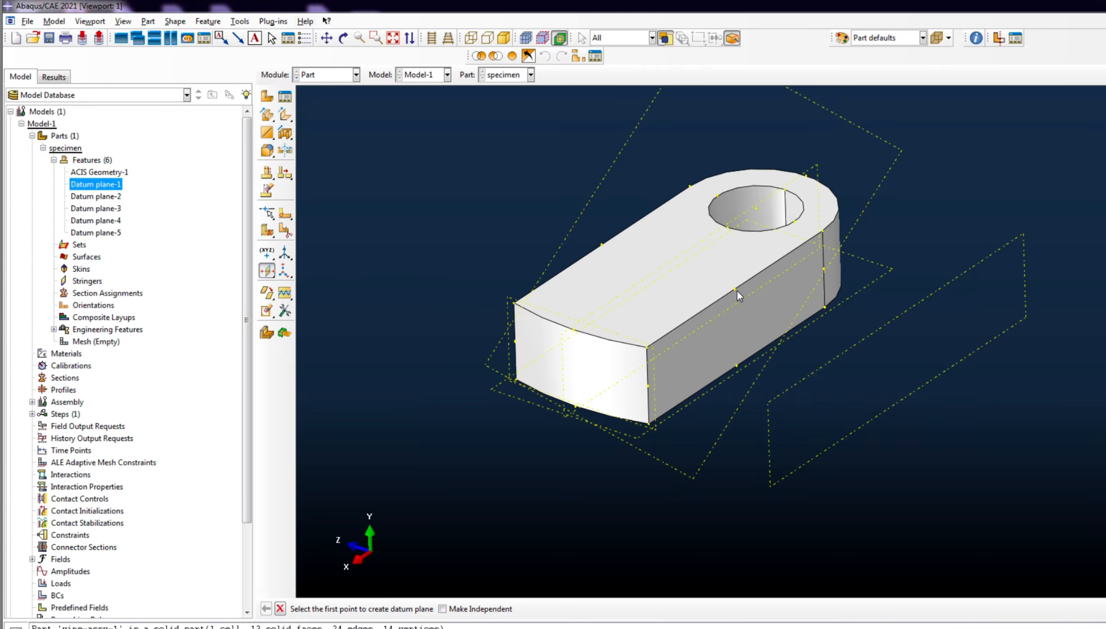
scroll(817, 169, "down", 2)
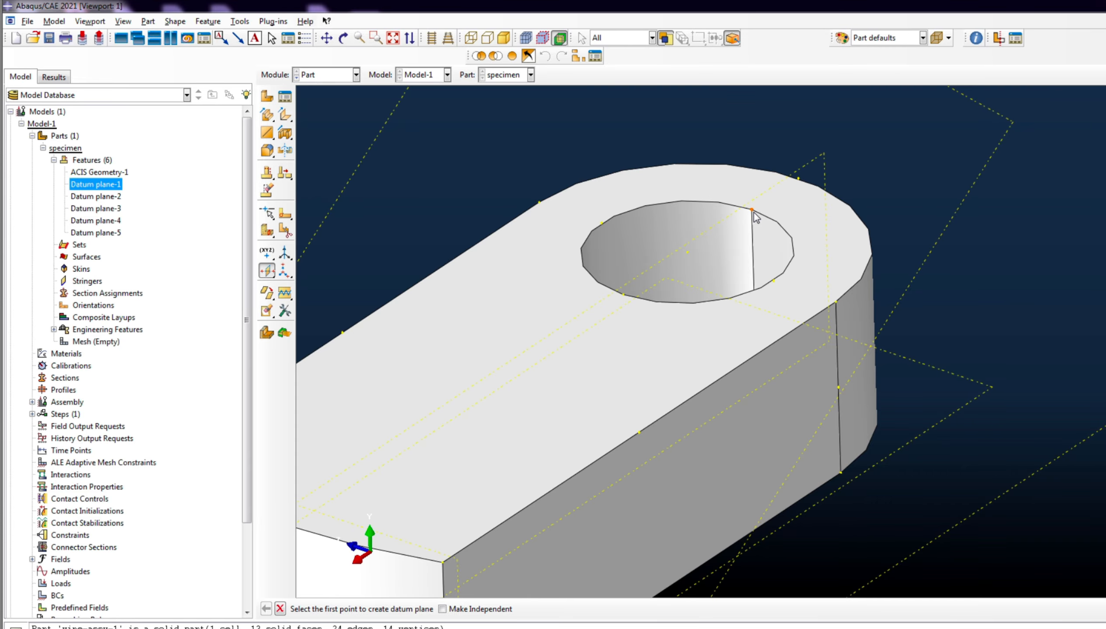
left_click(752, 211)
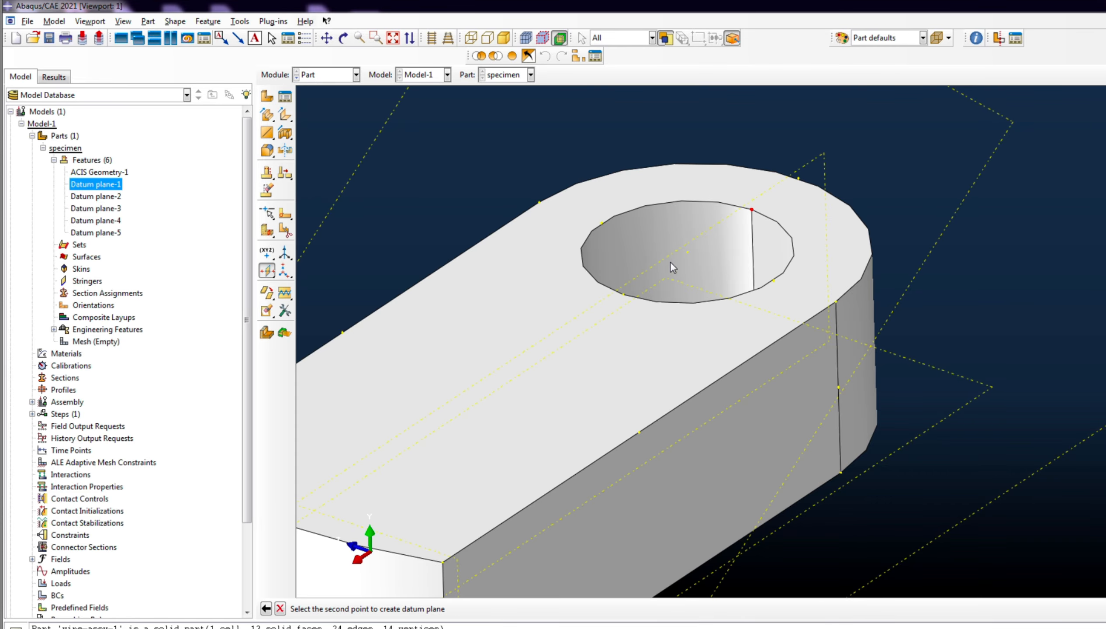
left_click(623, 295)
scroll(552, 236, "up", 2)
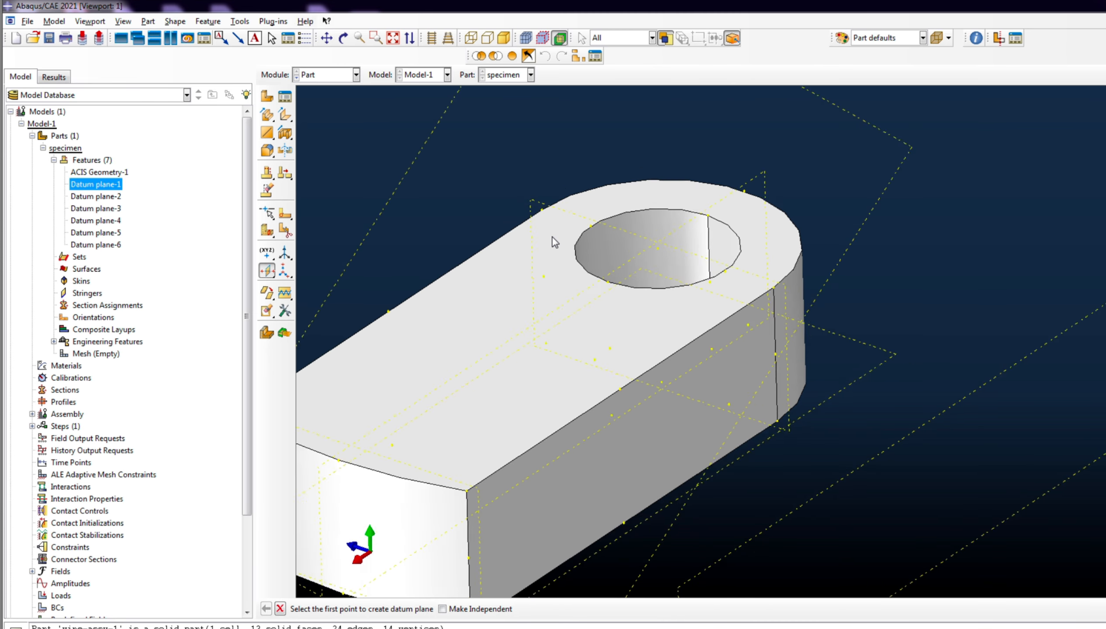
left_click(342, 37)
left_click_drag(636, 333, 605, 421)
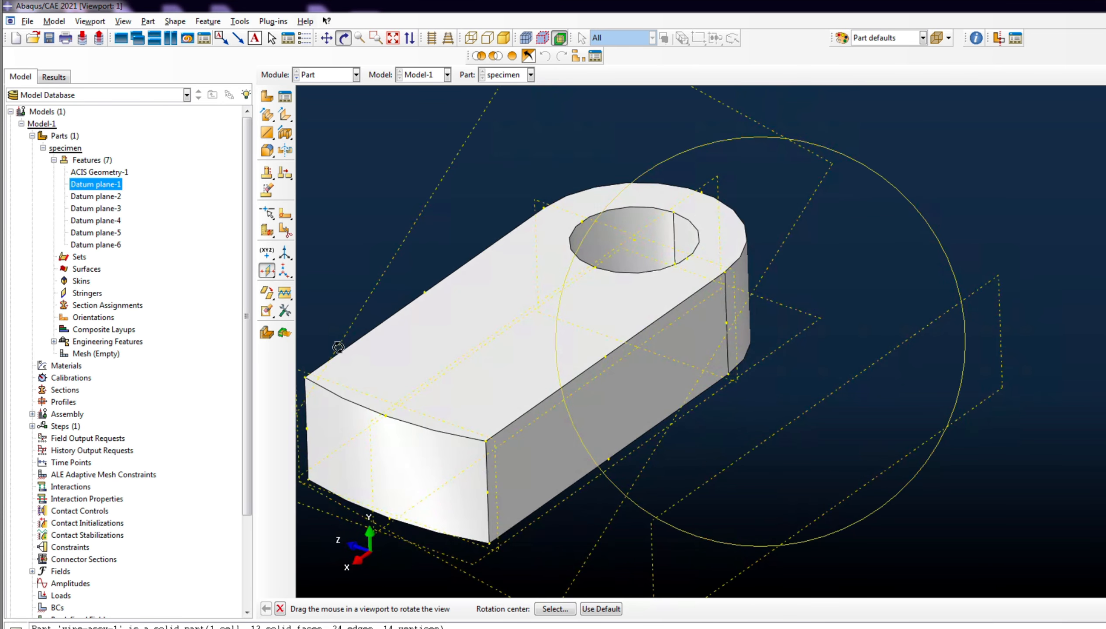
- Rotate the horizontal datum plane 30° about the part's lower long edge, creating Datum plane-7
left_click(267, 272)
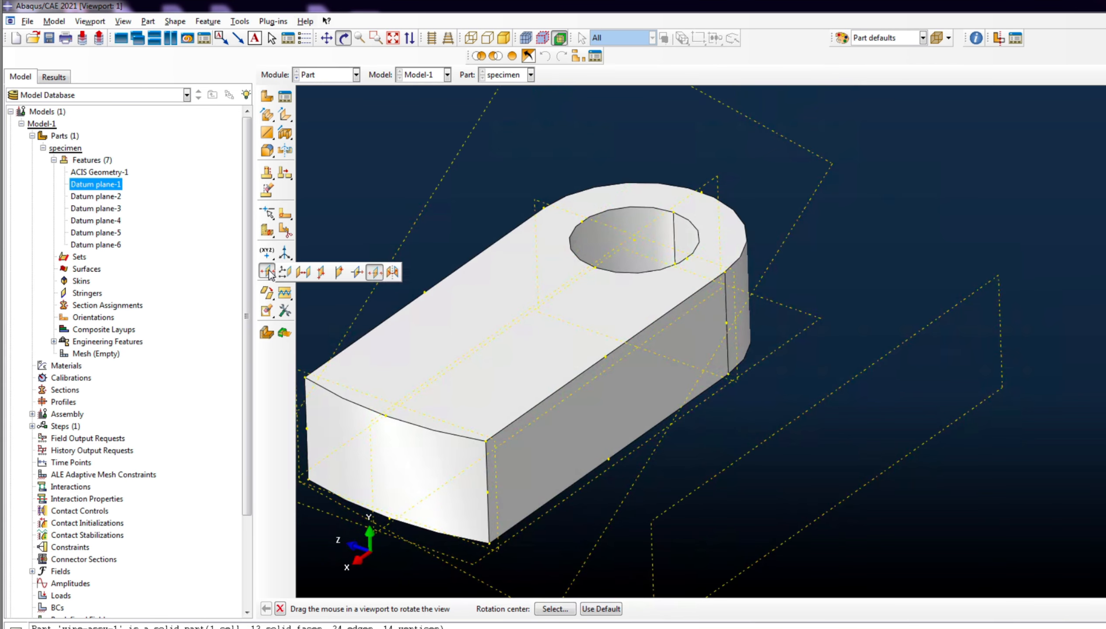
left_click(392, 273)
scroll(413, 367, "down", 4)
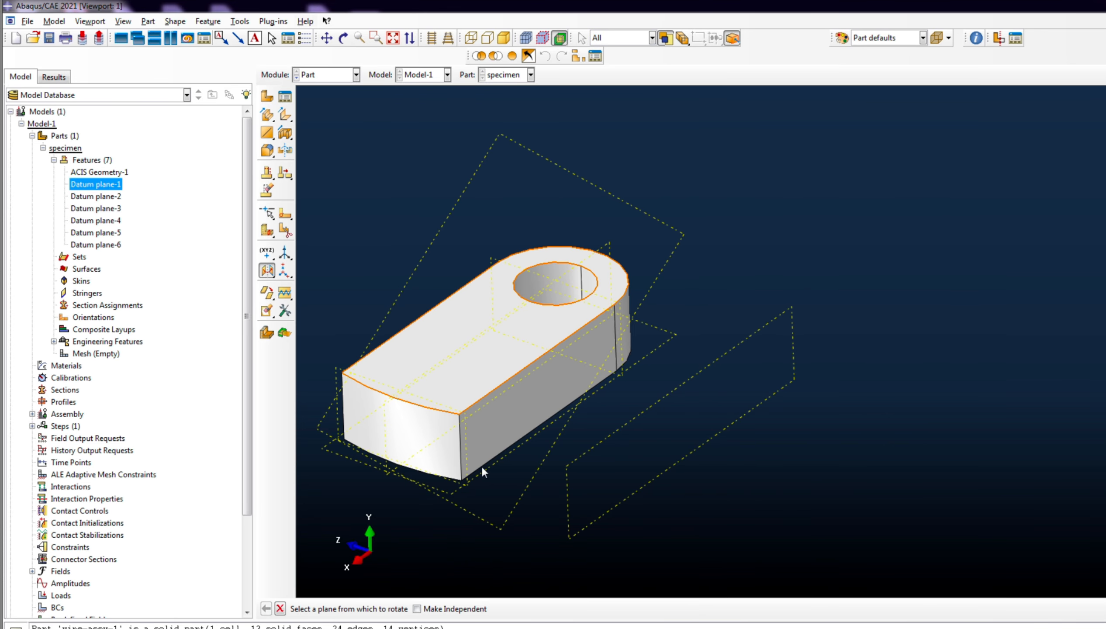
scroll(627, 411, "up", 2)
scroll(562, 177, "down", 2)
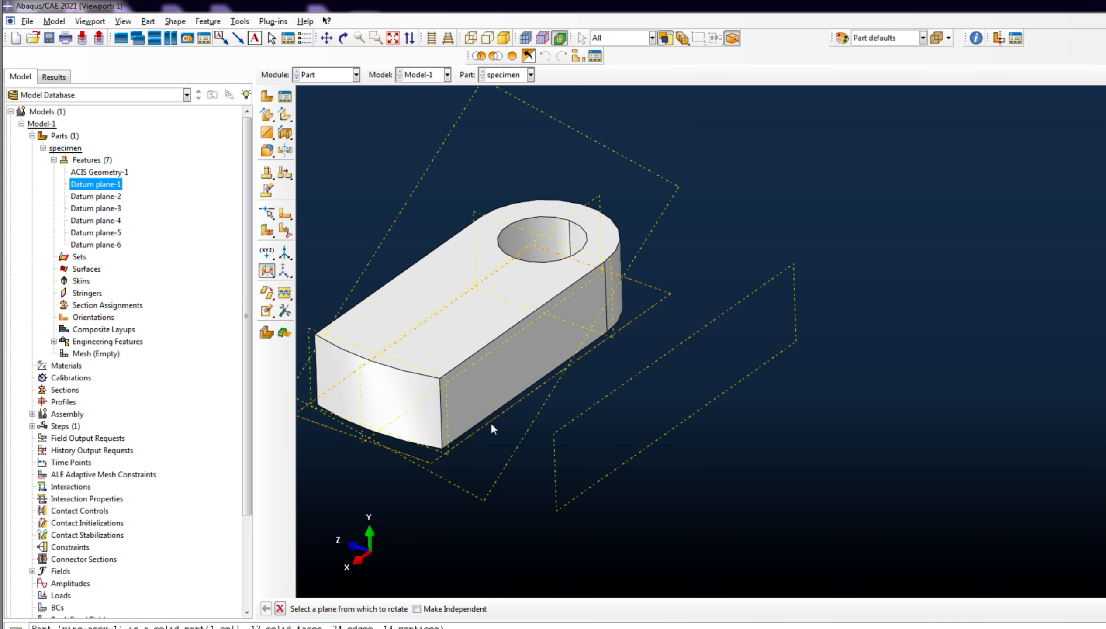
left_click(491, 424)
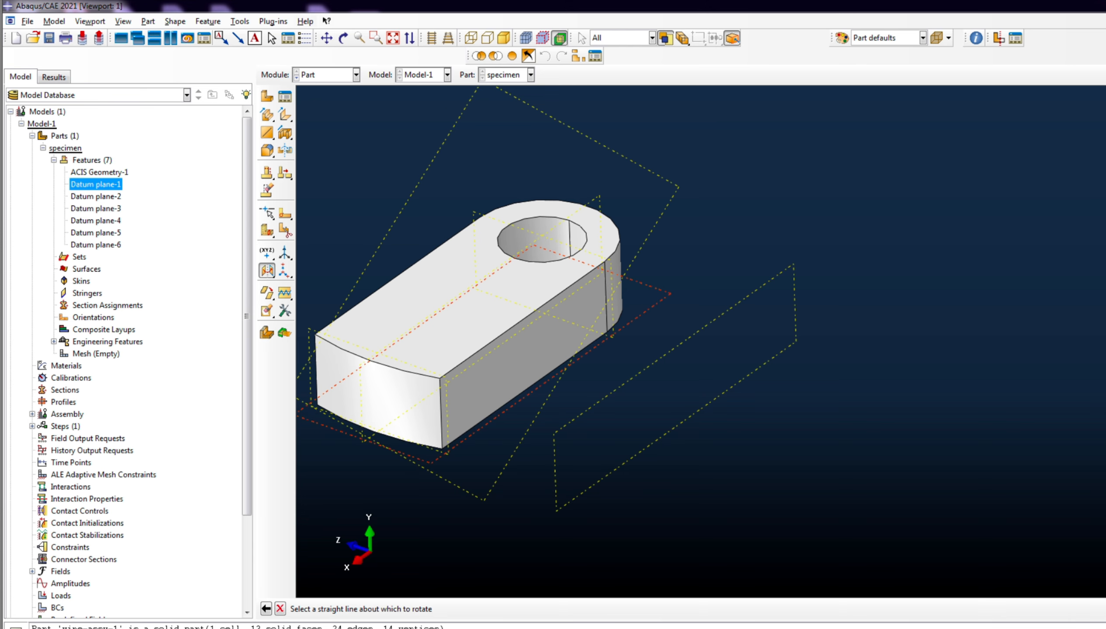
scroll(972, 343, "down", 1)
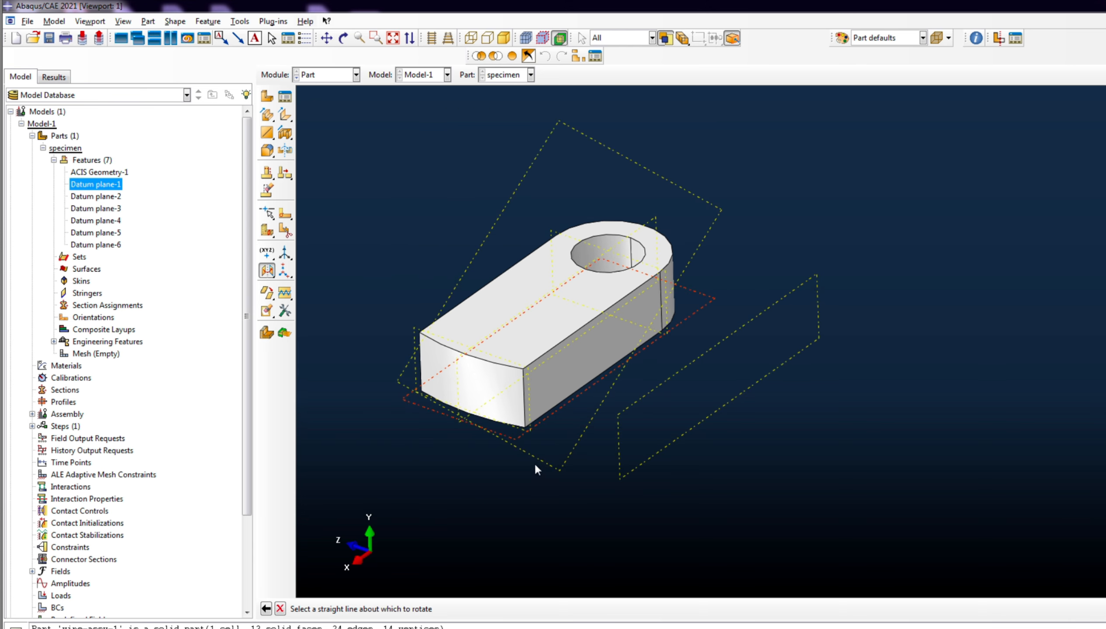
scroll(557, 428, "up", 1)
scroll(568, 450, "up", 1)
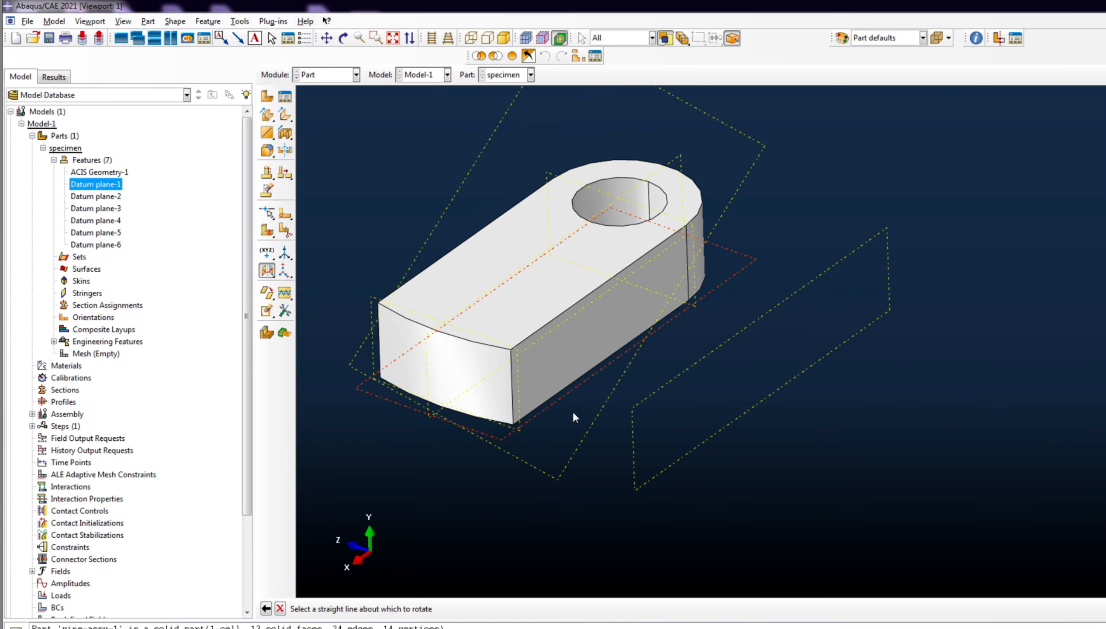
left_click(562, 389)
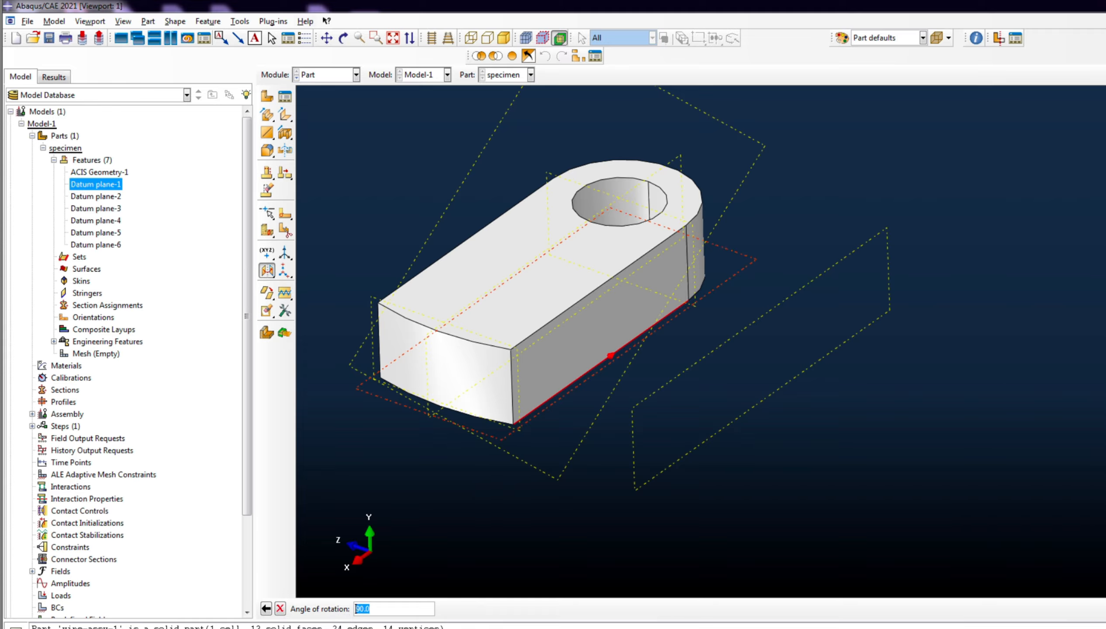
type("30")
key("Return")
scroll(570, 324, "down", 2)
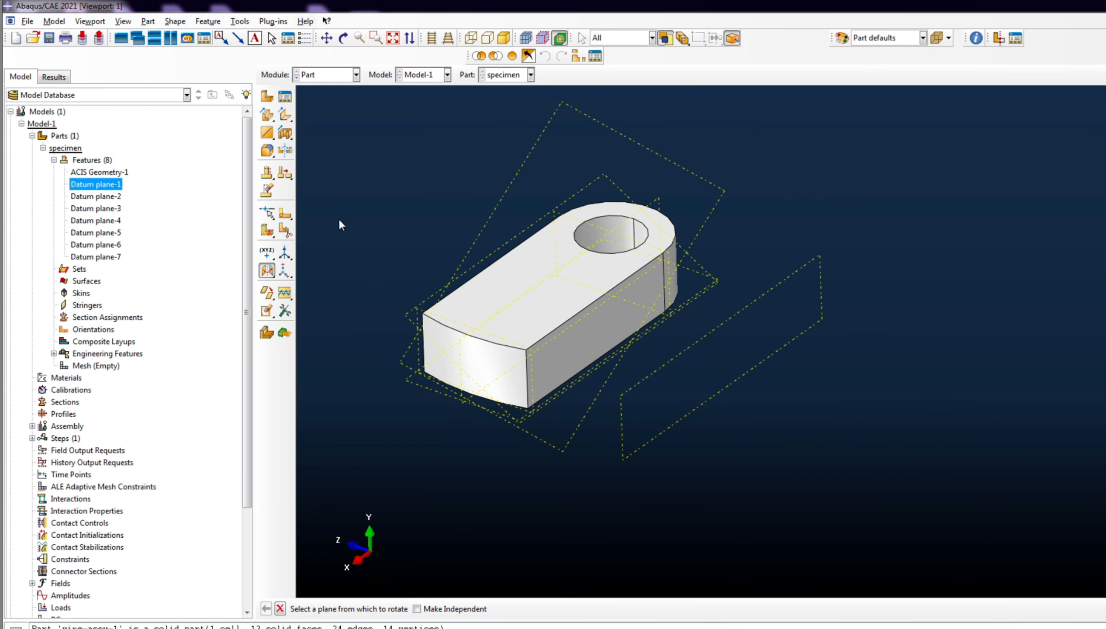
scroll(408, 333, "up", 2)
left_click(344, 38)
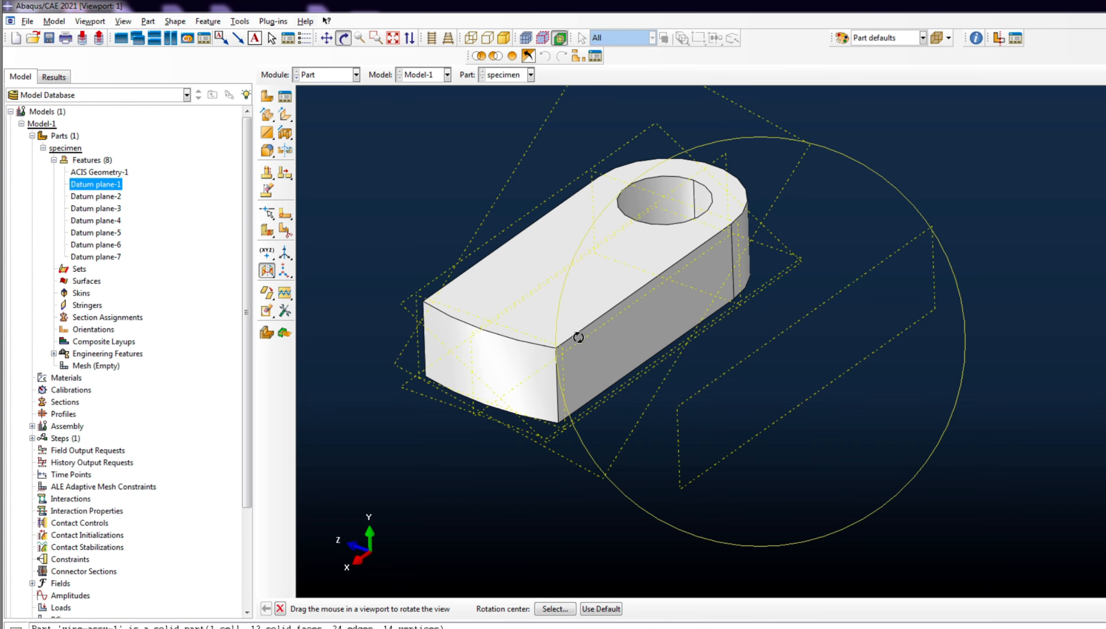
left_click_drag(575, 331, 752, 276)
left_click_drag(622, 209, 726, 406)
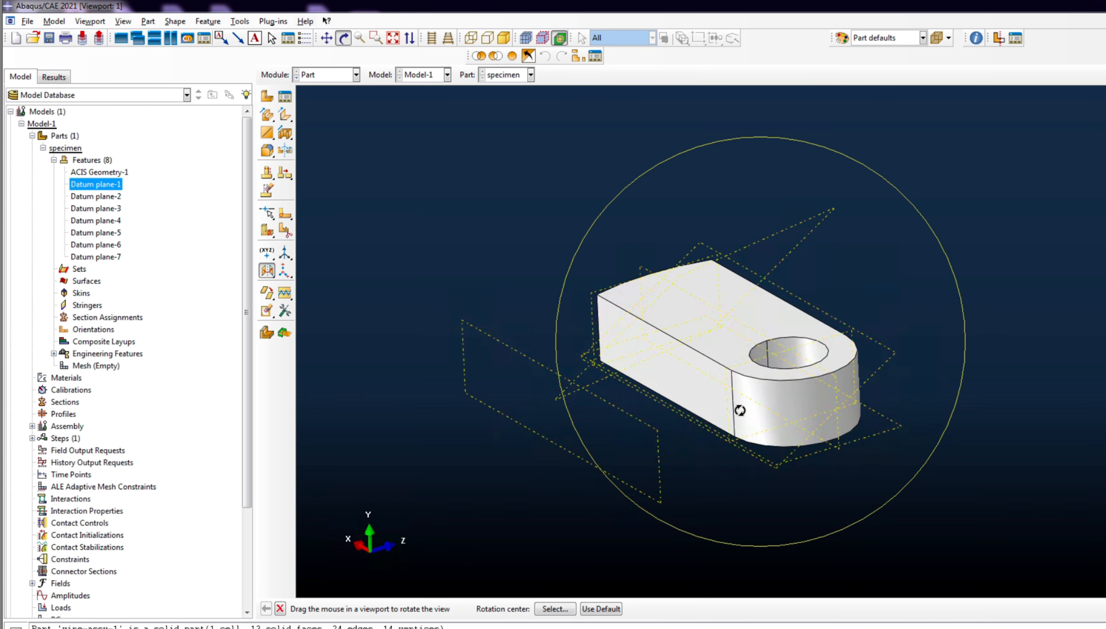